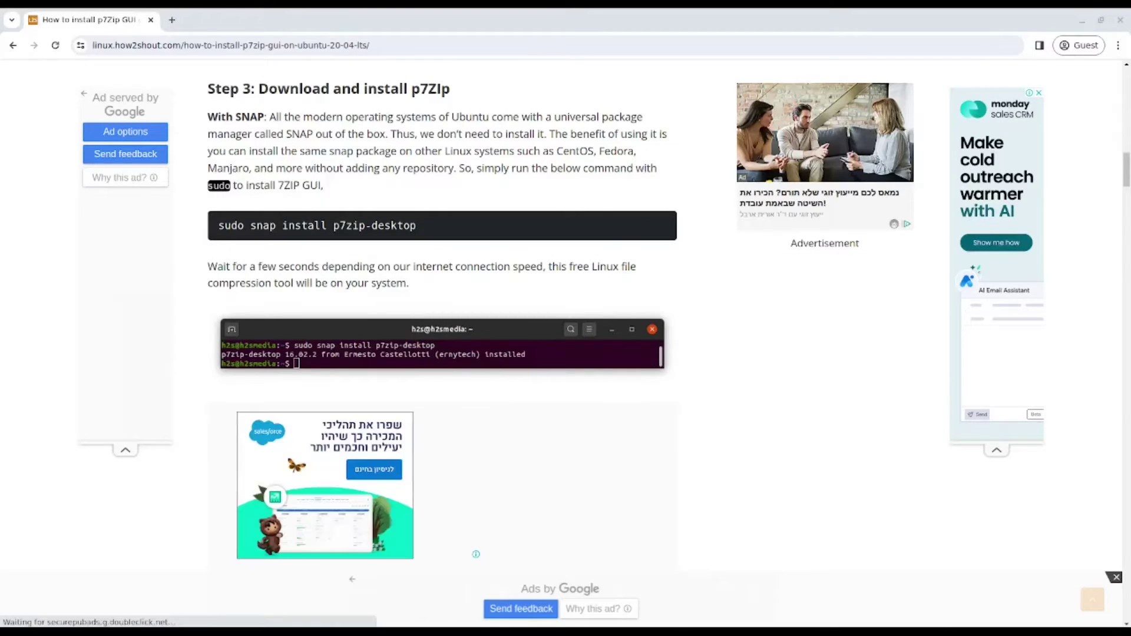
Review the article on installing the p7Zip GUI on Ubuntu 20.04 LTS, and switch to the 7-Zip file manager
scroll(442, 324, "up", 10)
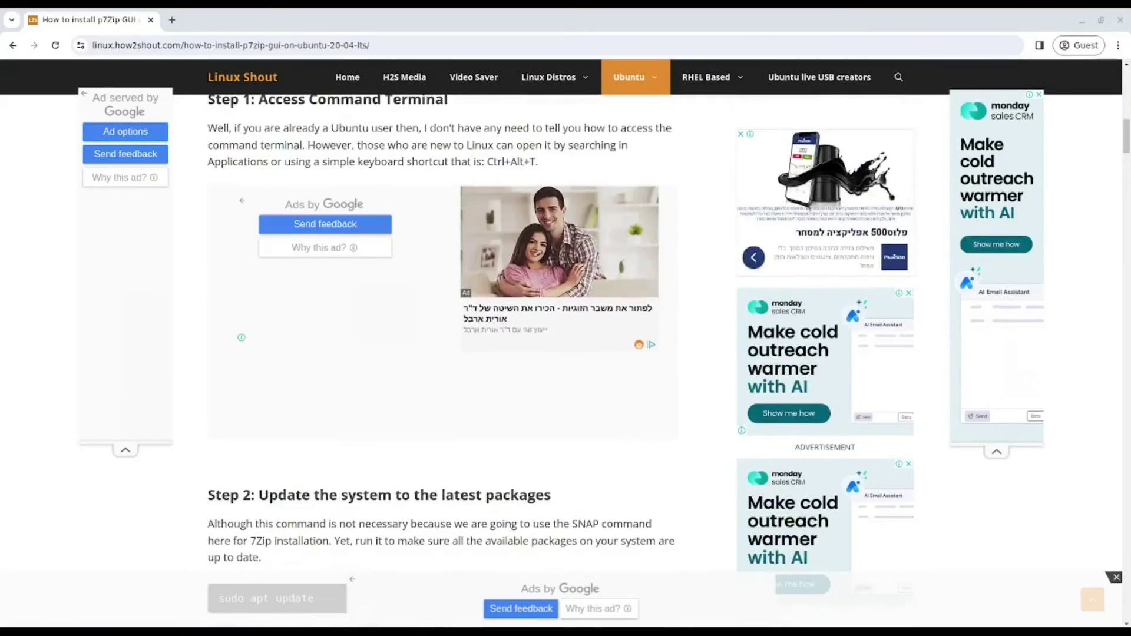
scroll(441, 324, "up", 15)
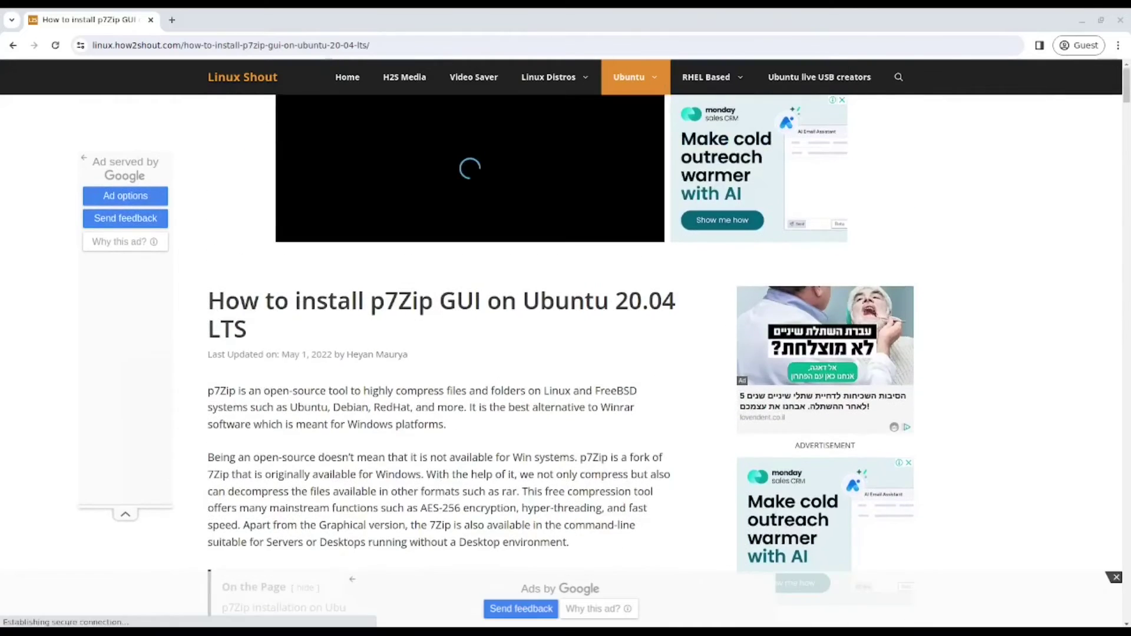
scroll(442, 324, "down", 3)
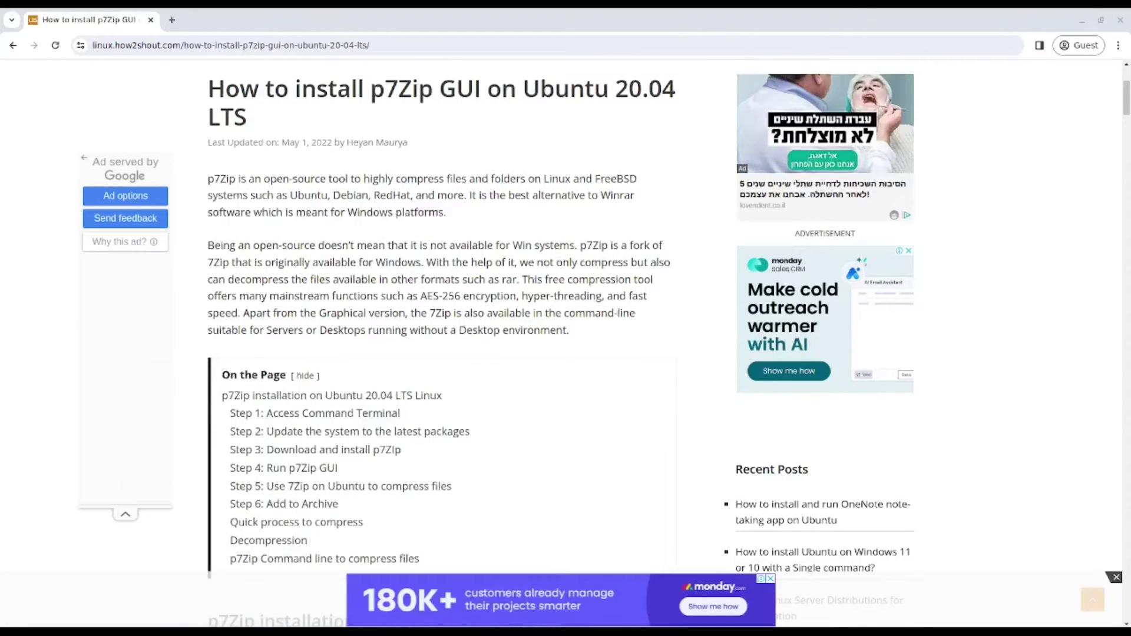
left_click(770, 578)
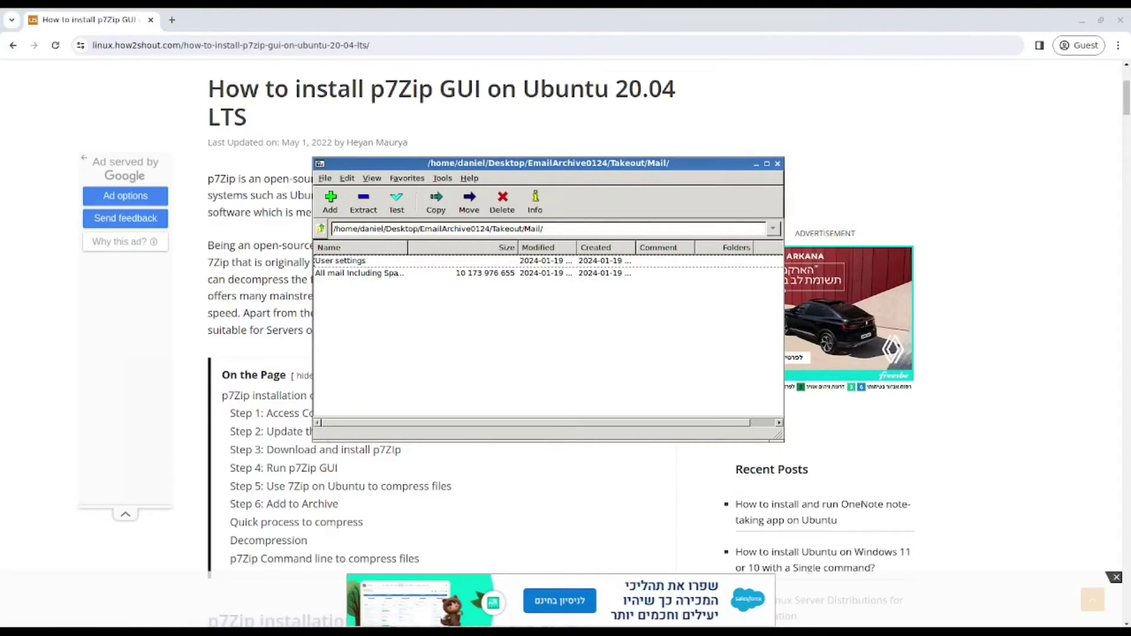
left_click(1082, 20)
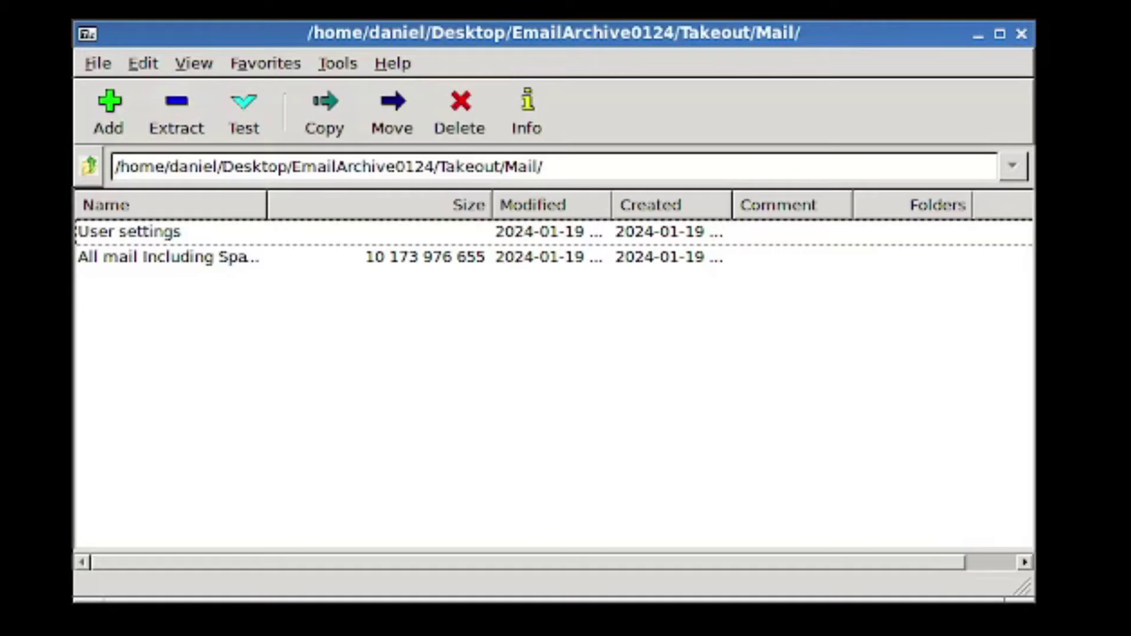
Shorten the folder path above the file list so that it ends at Desktop/
left_click_drag(293, 166, 542, 166)
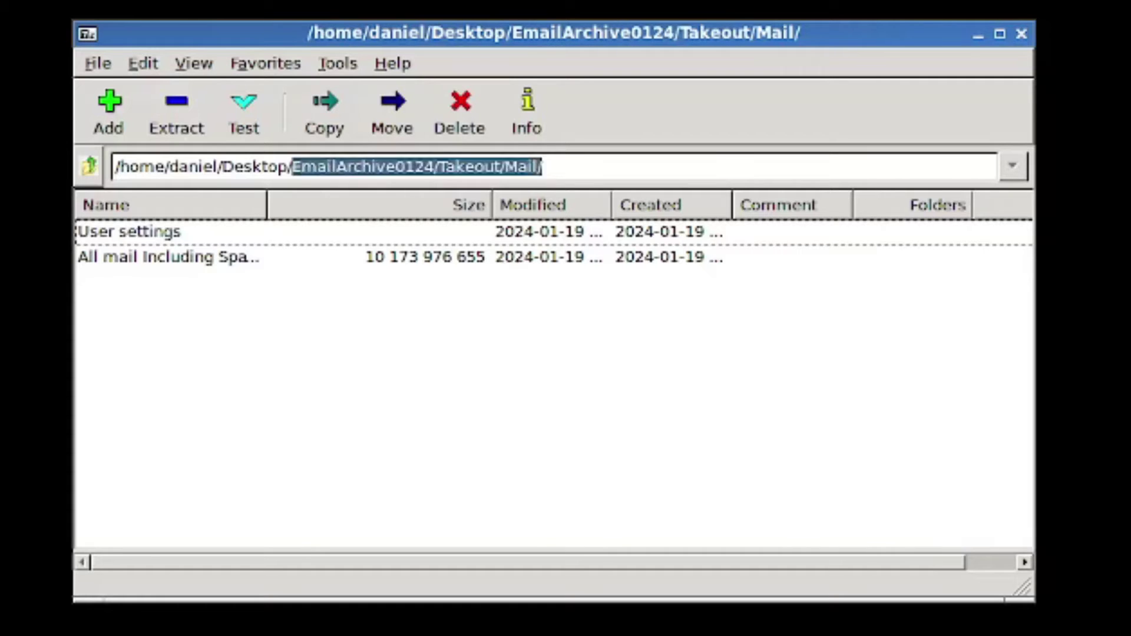
key("BackSpace")
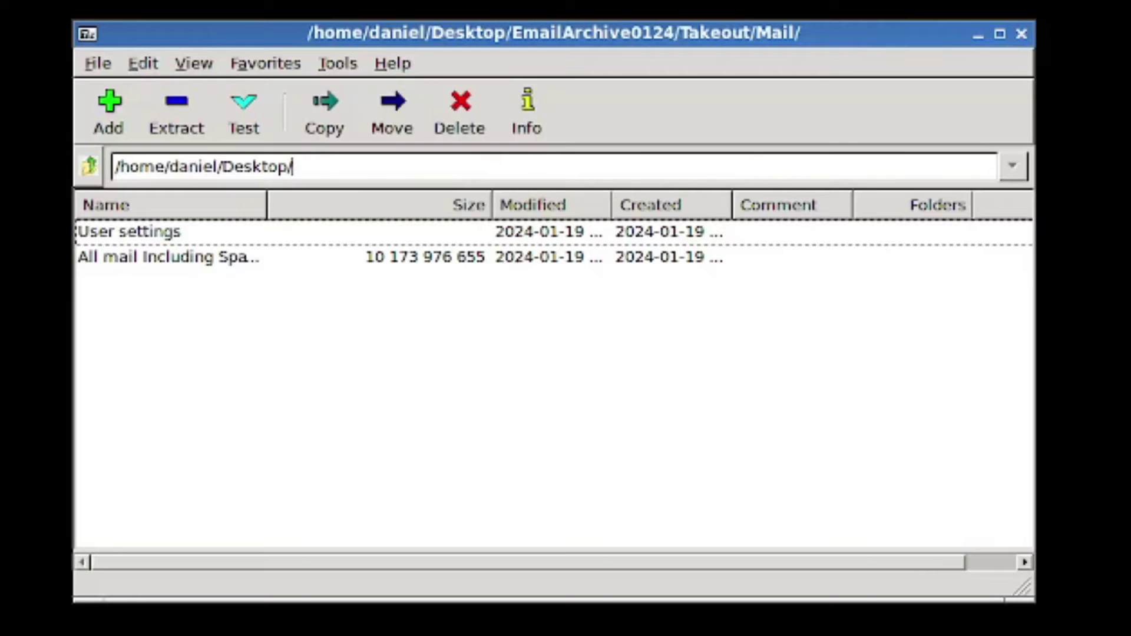
Widen the Name column to fit the full file names and select All mail Including Spam and Trash.mbox
left_click(168, 257)
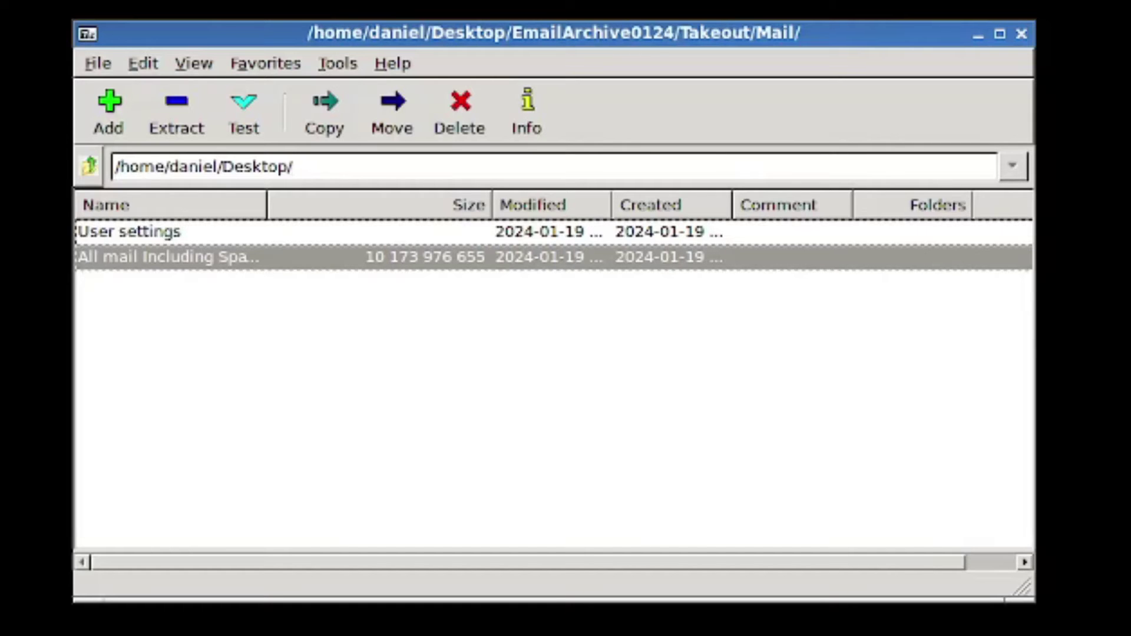
left_click(330, 330)
left_click_drag(267, 205, 420, 205)
left_click(330, 258)
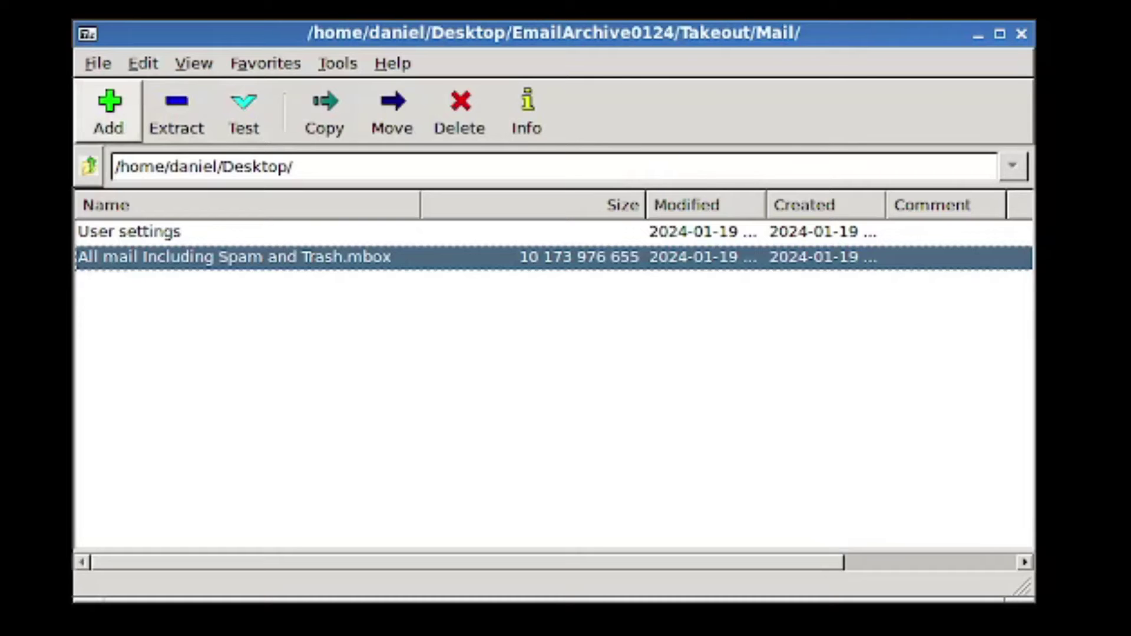
Set up a new archive for the selected mbox file with the 7z format and the Ultra compression level
left_click(109, 112)
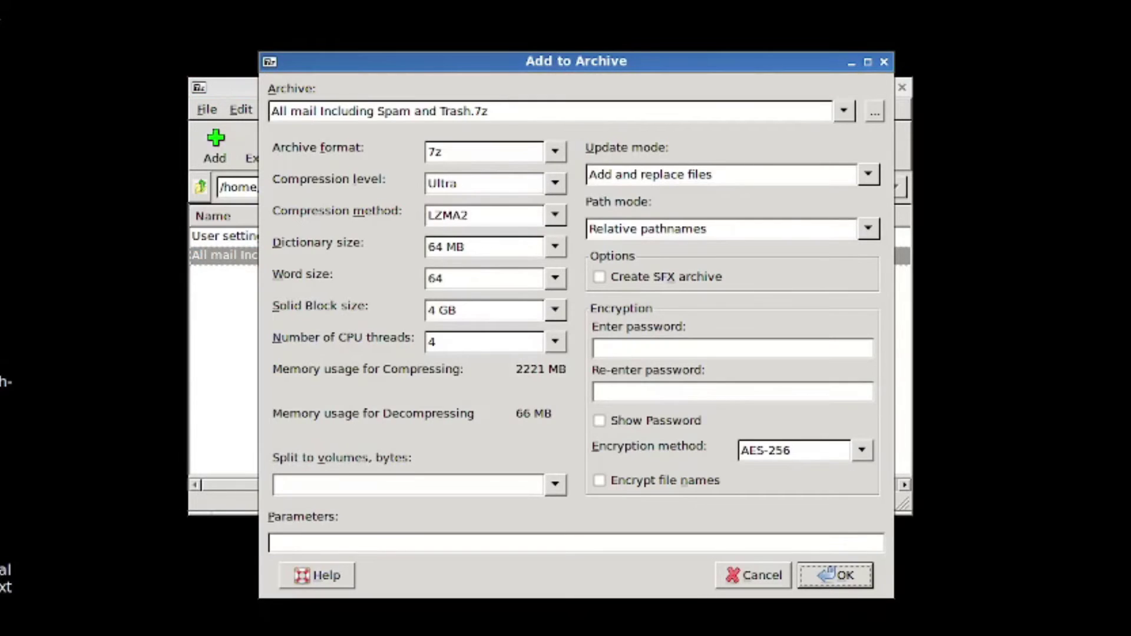
left_click(555, 152)
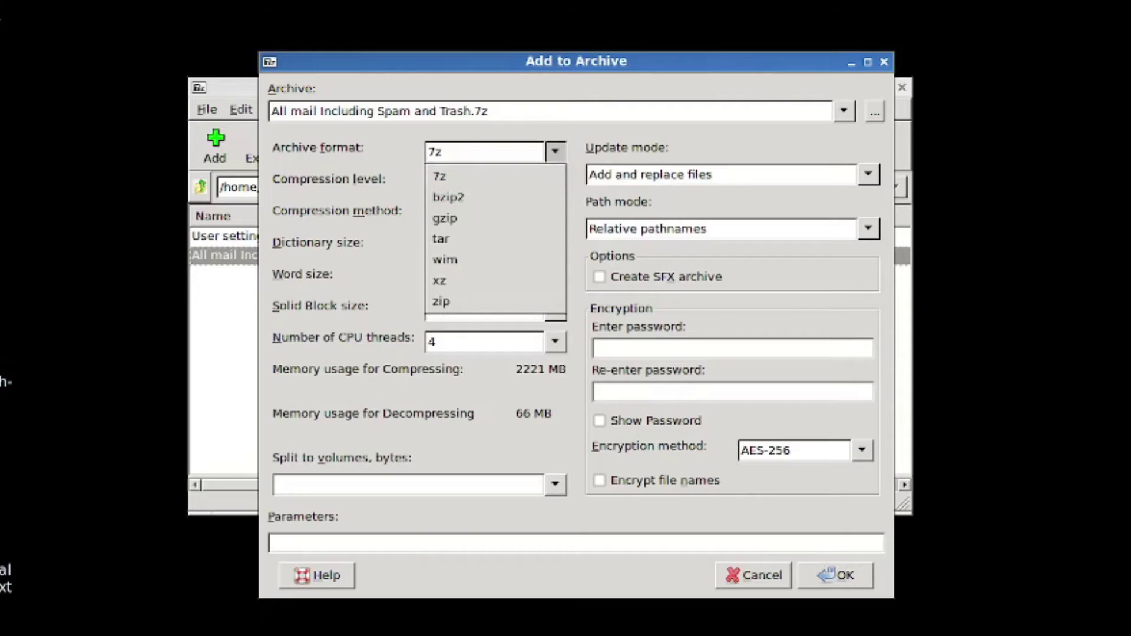
left_click(483, 176)
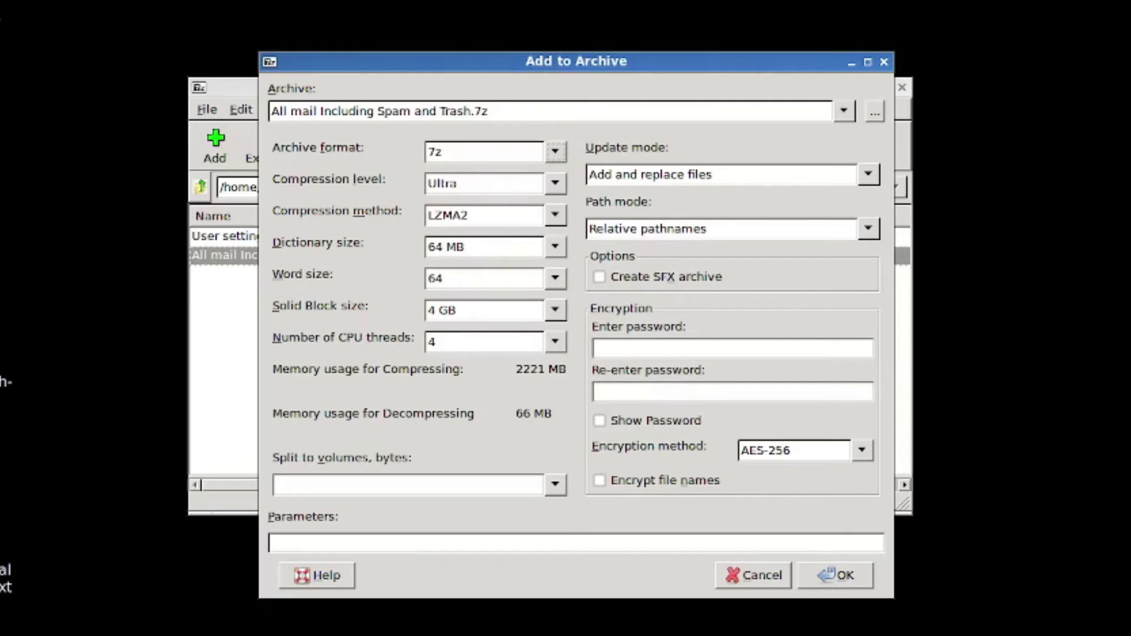
left_click(555, 182)
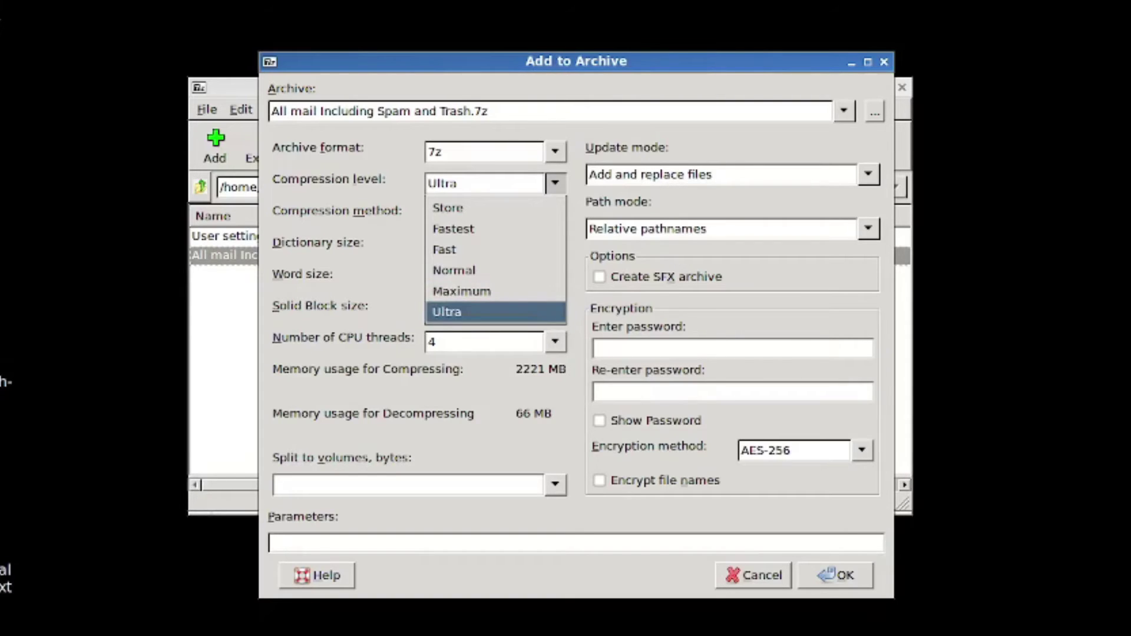
left_click(446, 312)
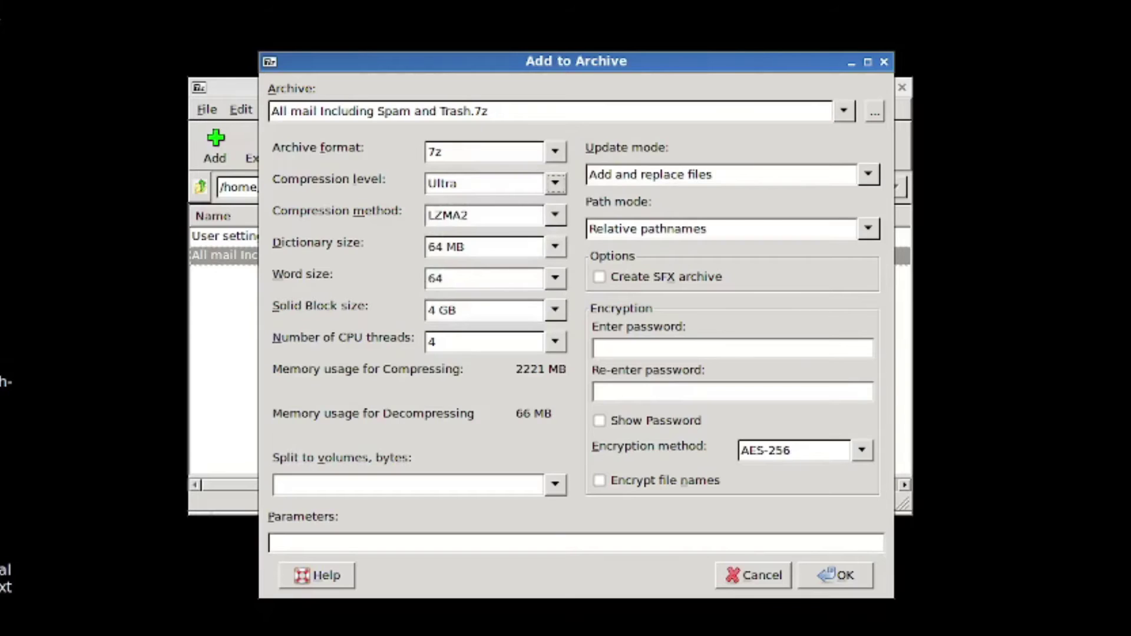
Review the available compression methods and archive formats for the new archive
left_click(555, 215)
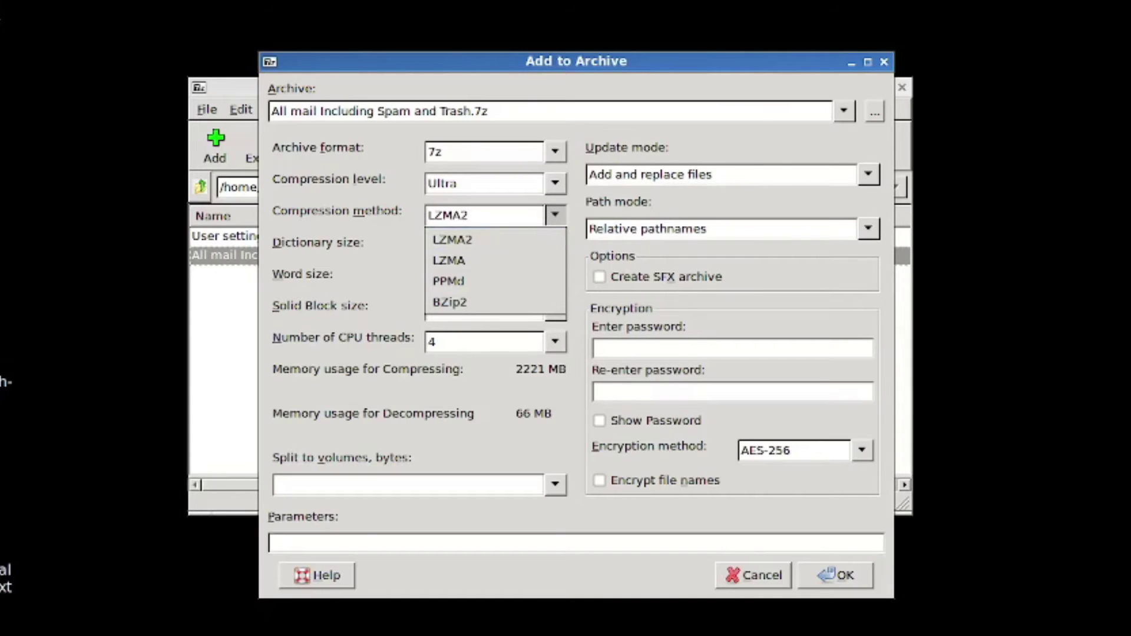
key("Escape")
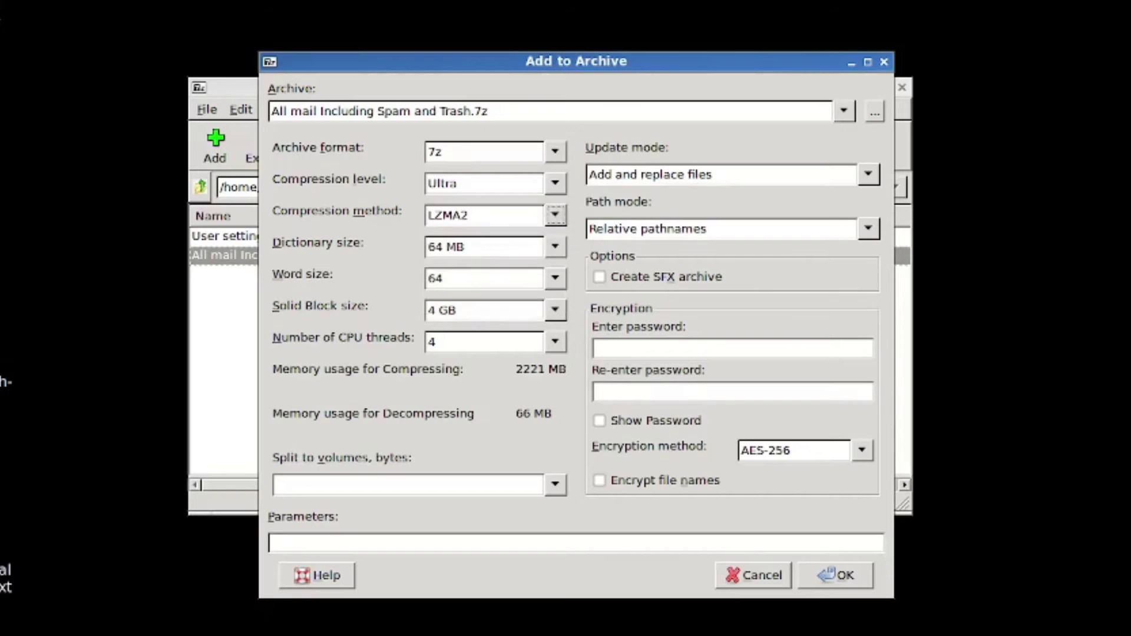
left_click(555, 151)
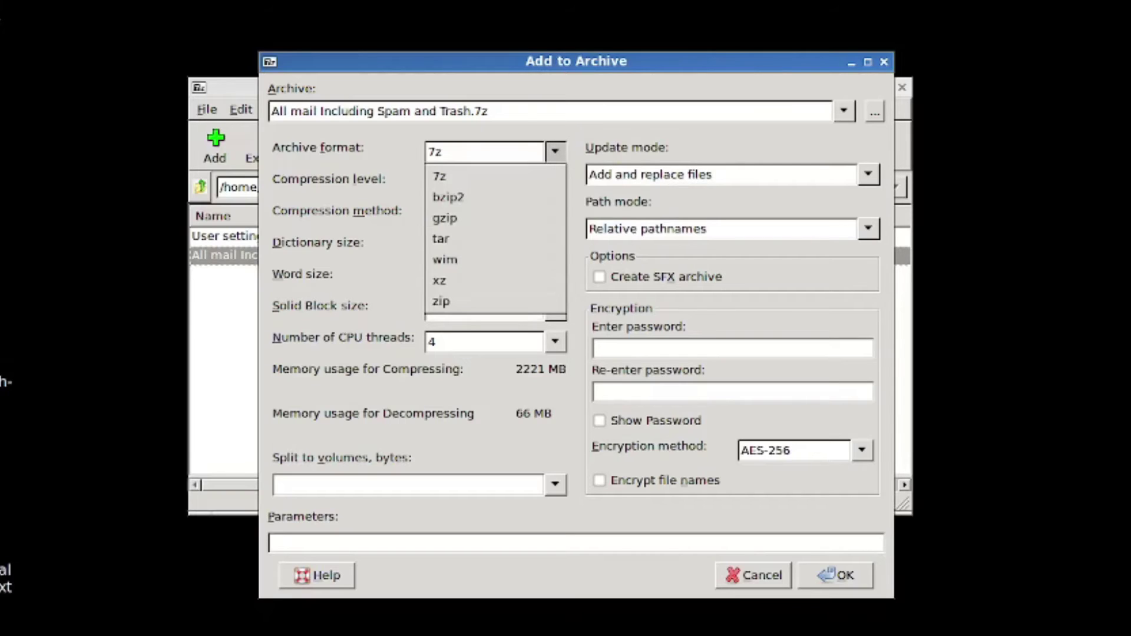
key("Escape")
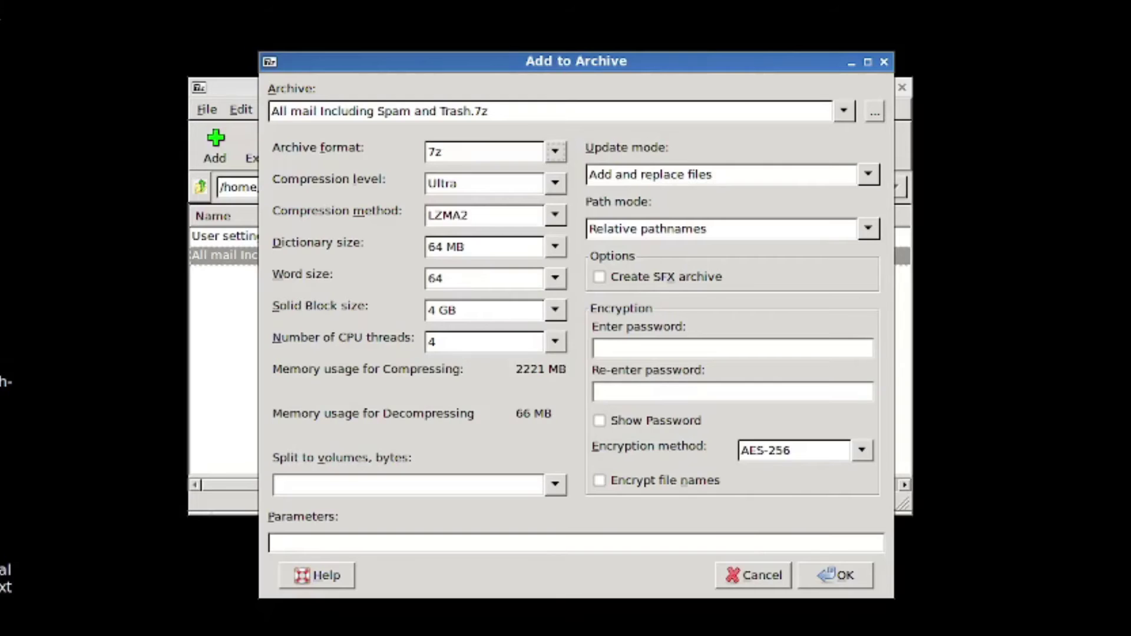
Try 1 CPU thread for the compression, and return the number of CPU threads to 4
left_click(554, 341)
key("Escape")
left_click(556, 341)
left_click(556, 341)
left_click(555, 341)
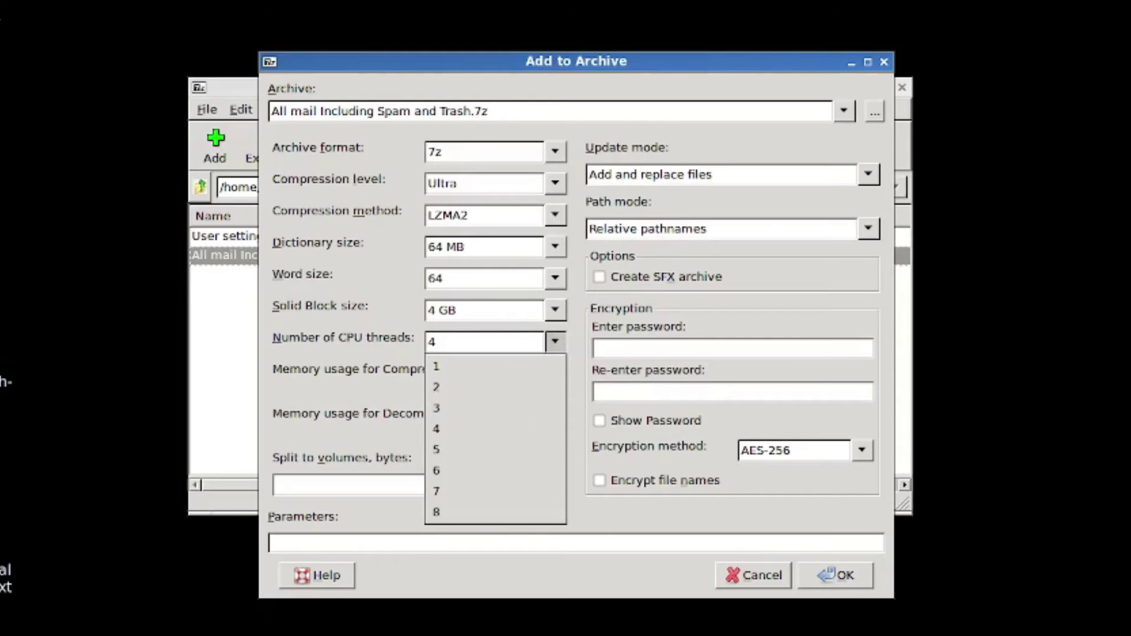
left_click(496, 366)
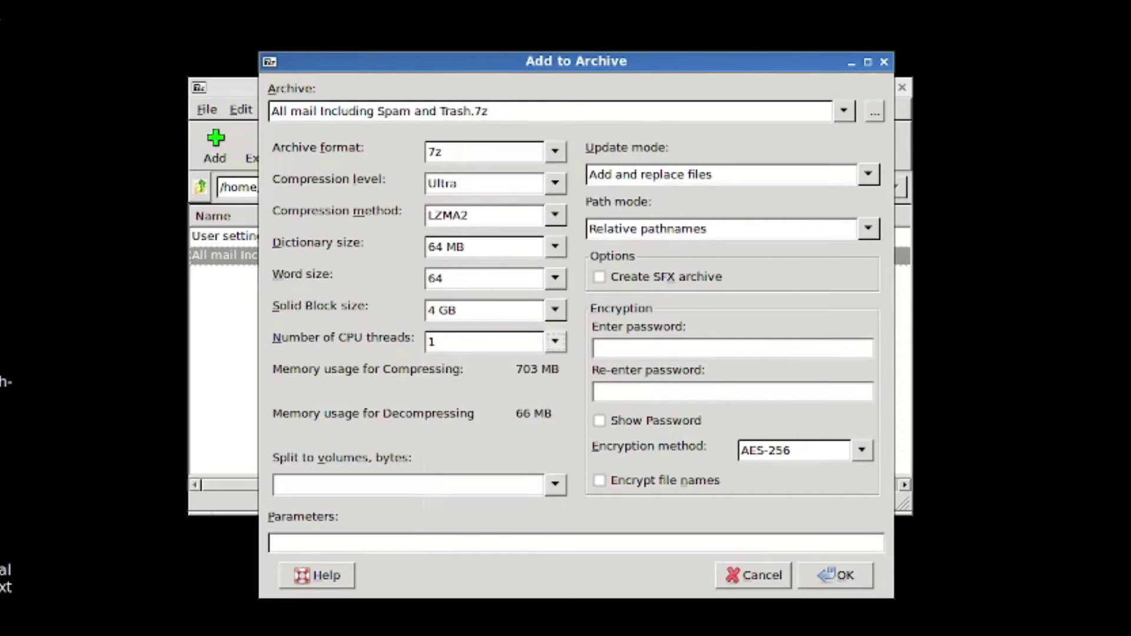
left_click(555, 341)
left_click(471, 429)
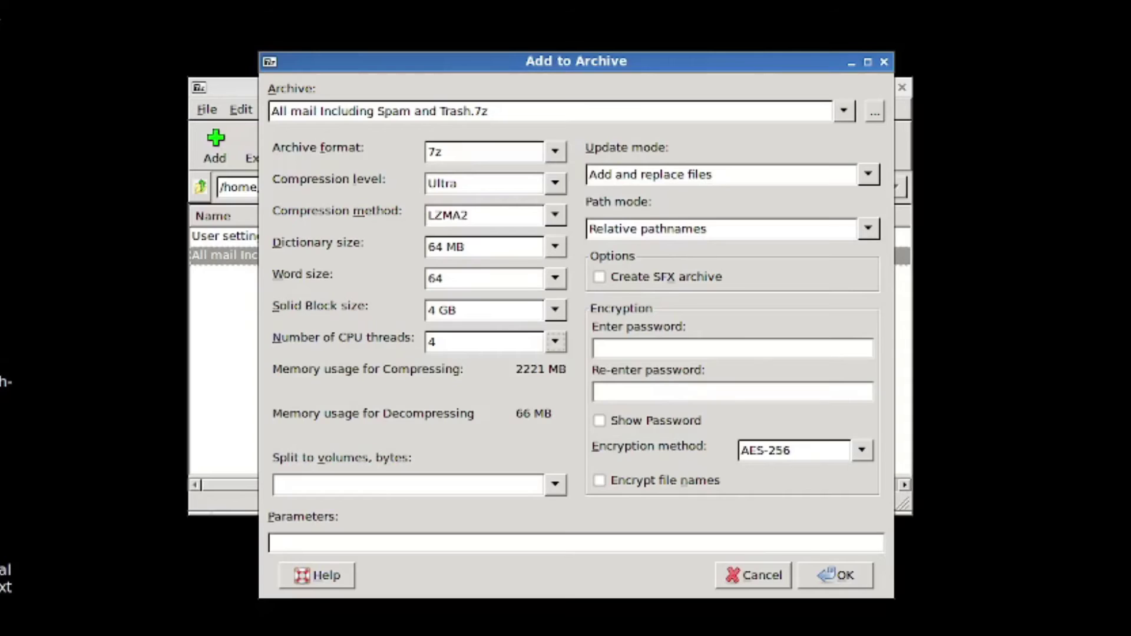
Start compressing the mbox file without an encryption password, and cancel the running compression
left_click(733, 348)
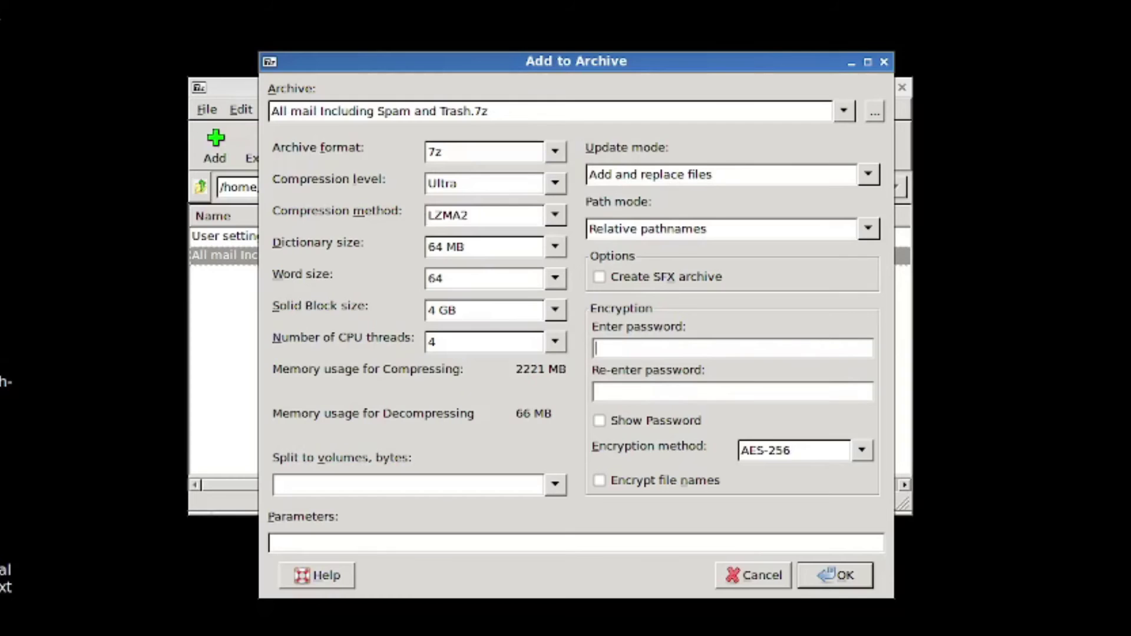
key("Return")
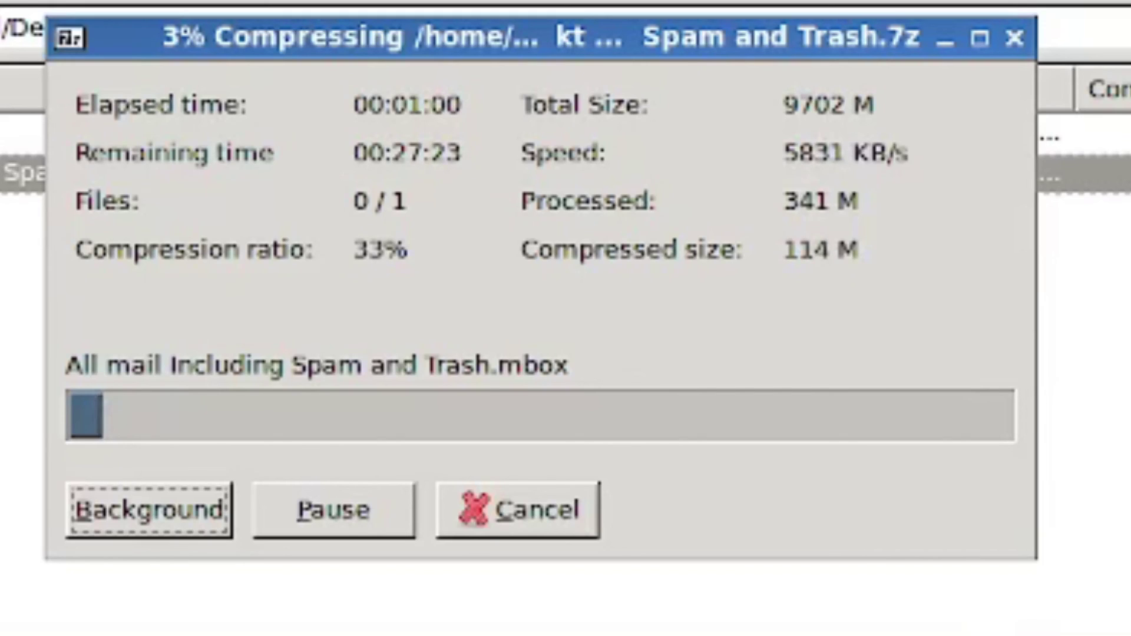
left_click(518, 510)
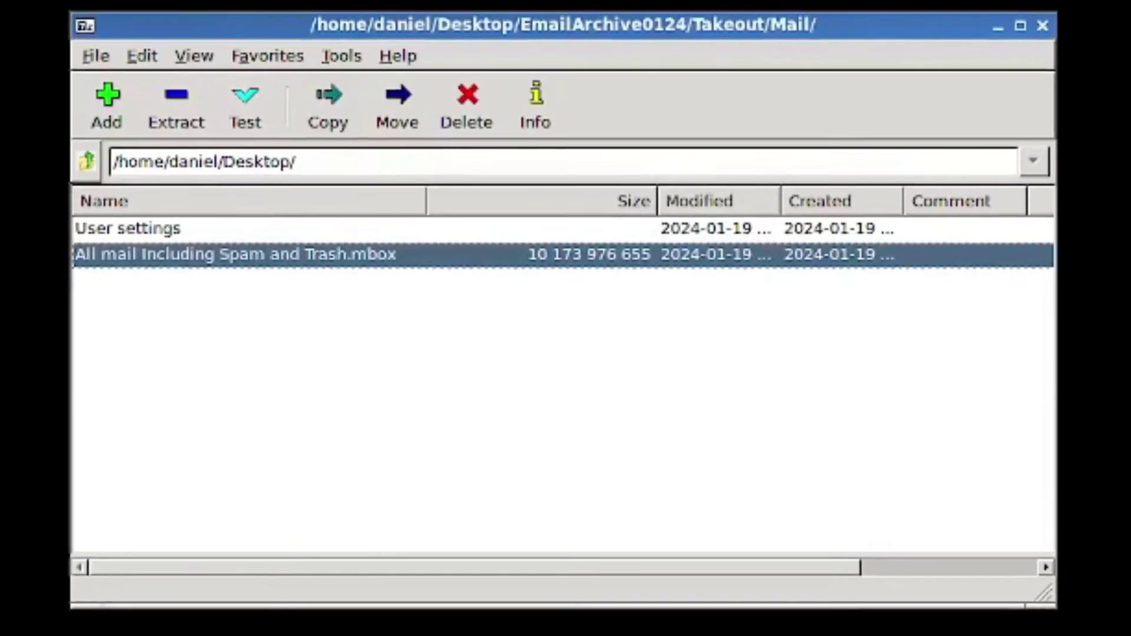
key("alt+f")
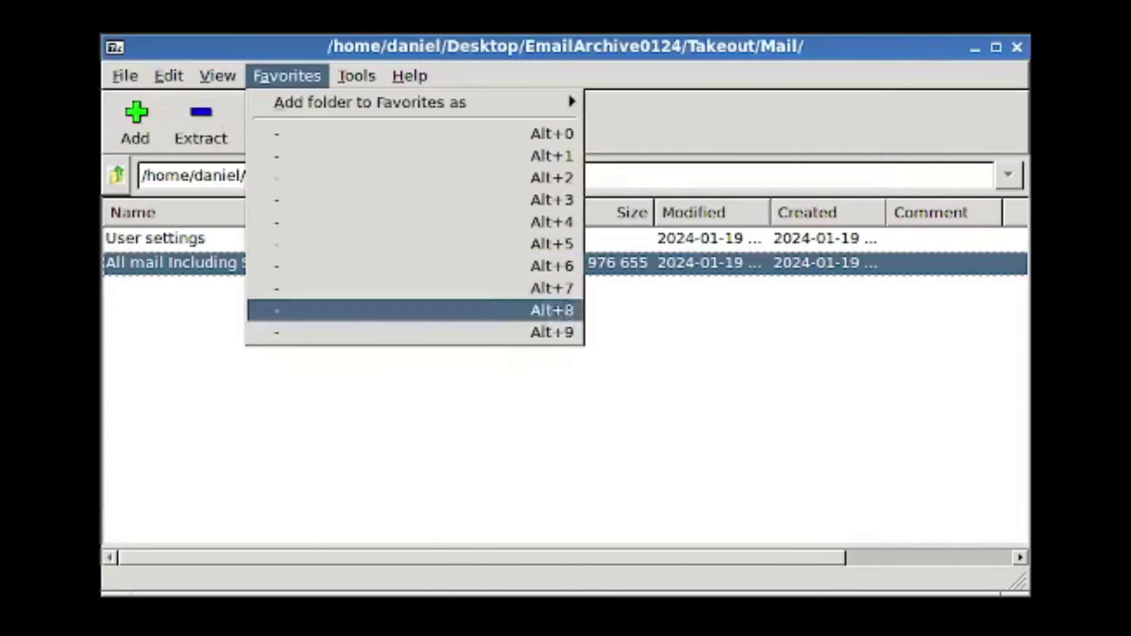
left_click(287, 76)
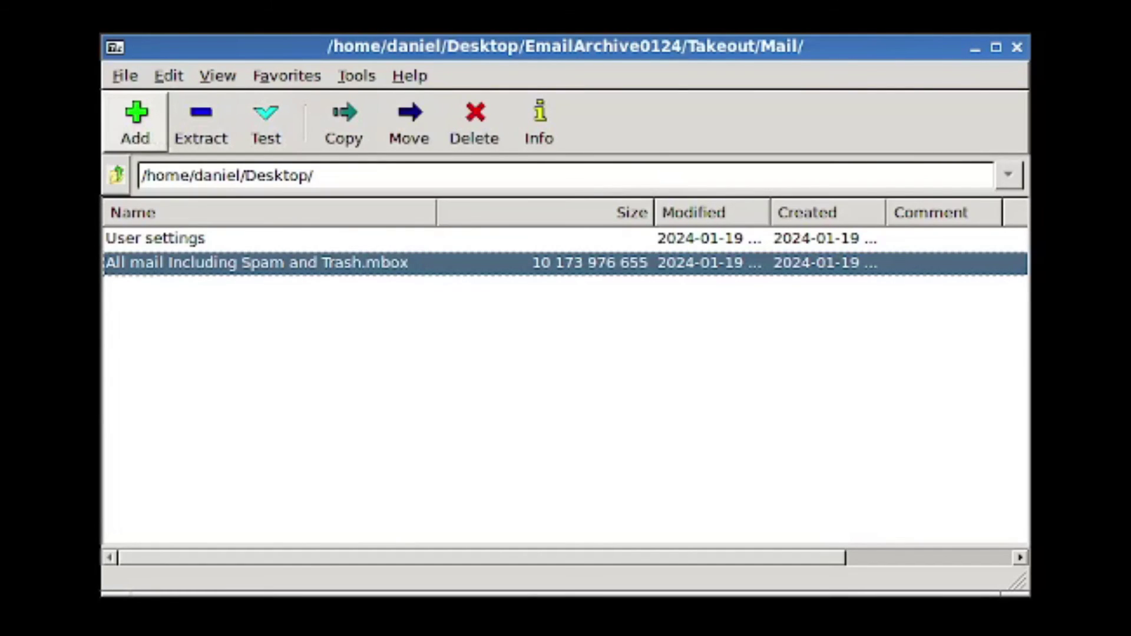
left_click(287, 75)
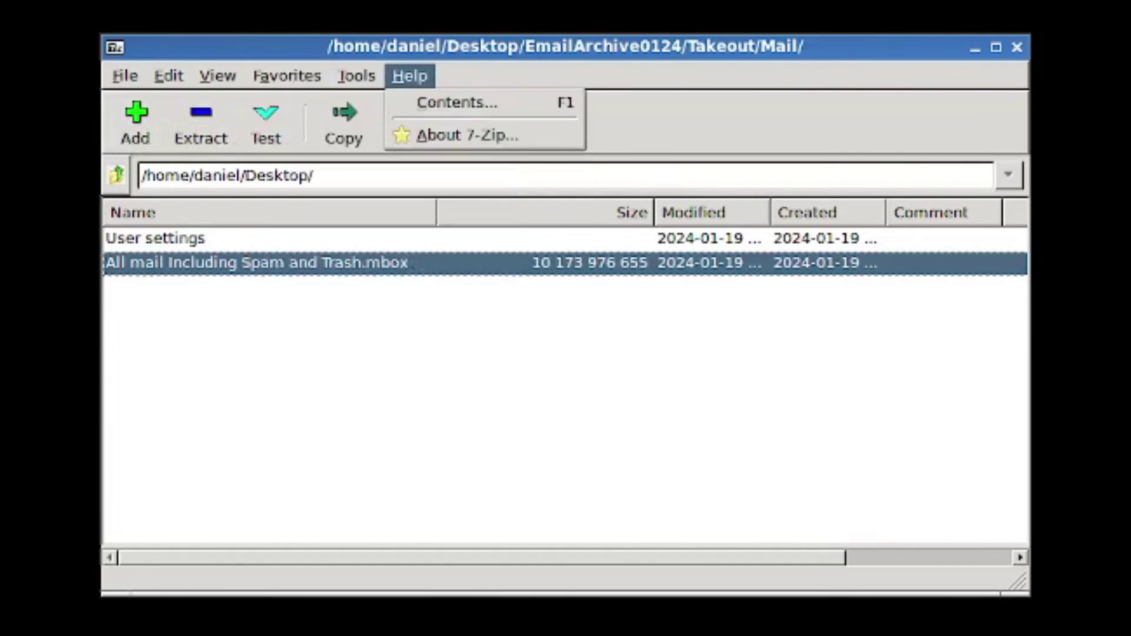
mouse_move(217, 76)
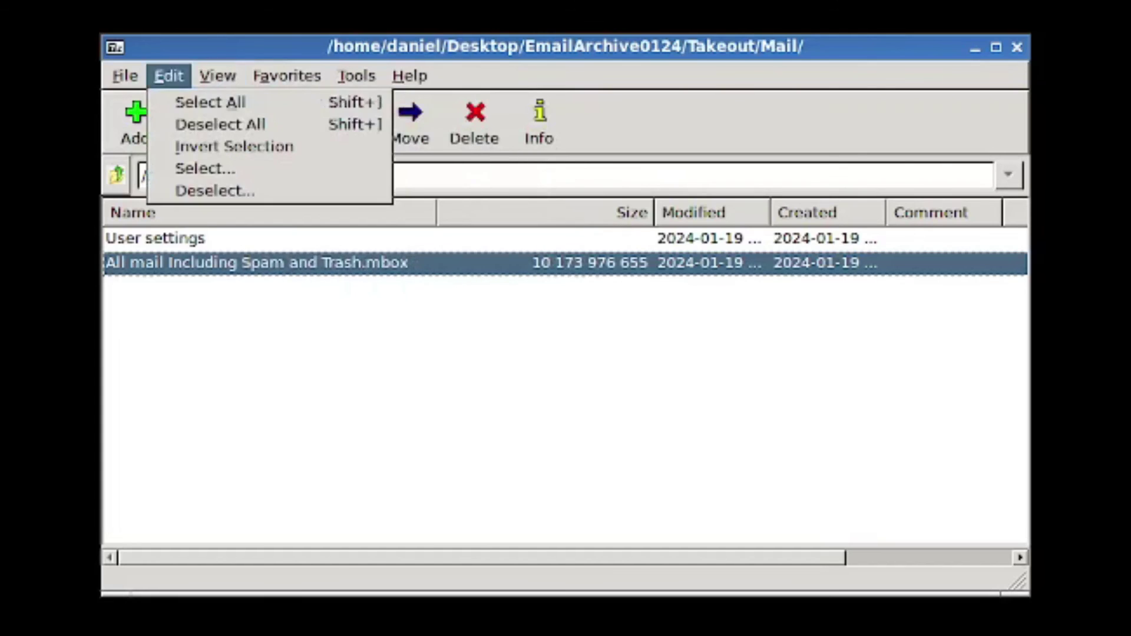
left_click(169, 75)
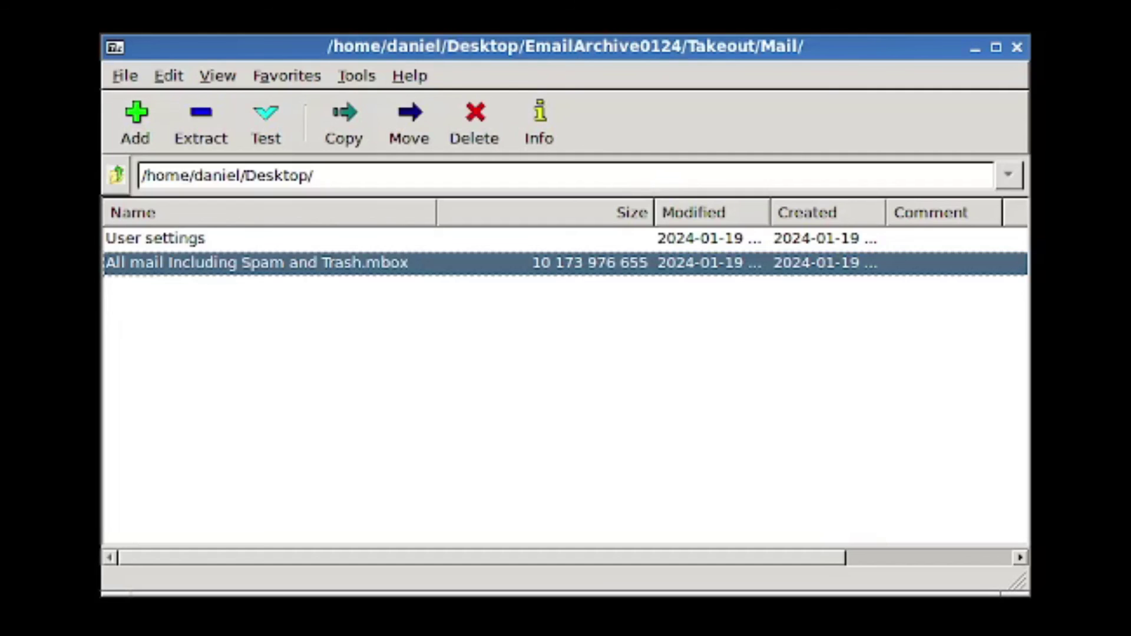
left_click(137, 124)
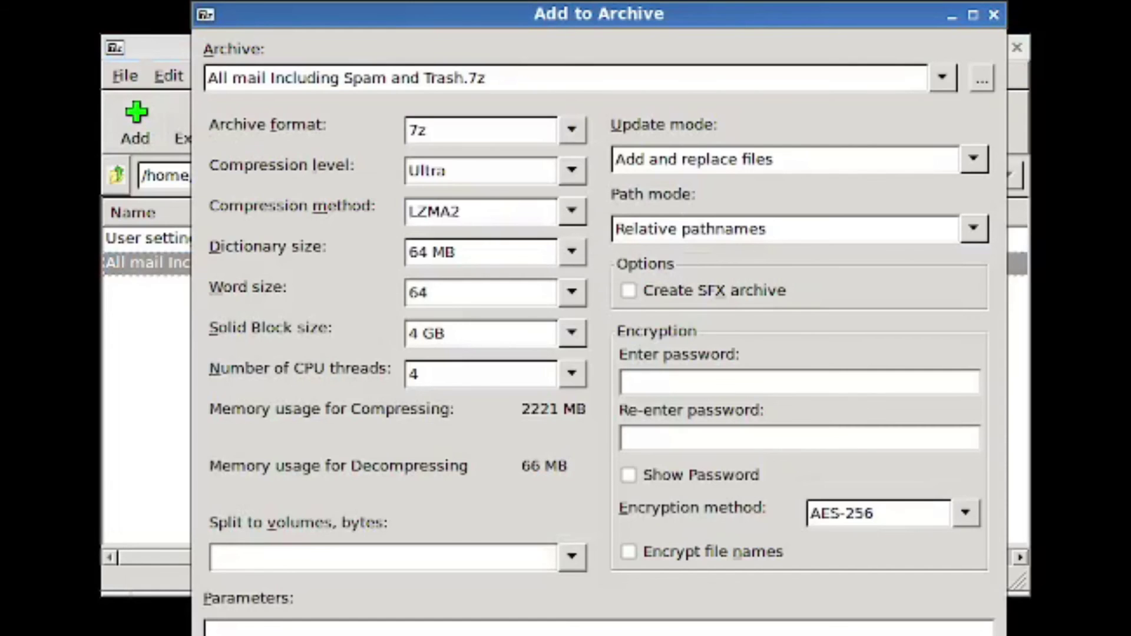
key("Escape")
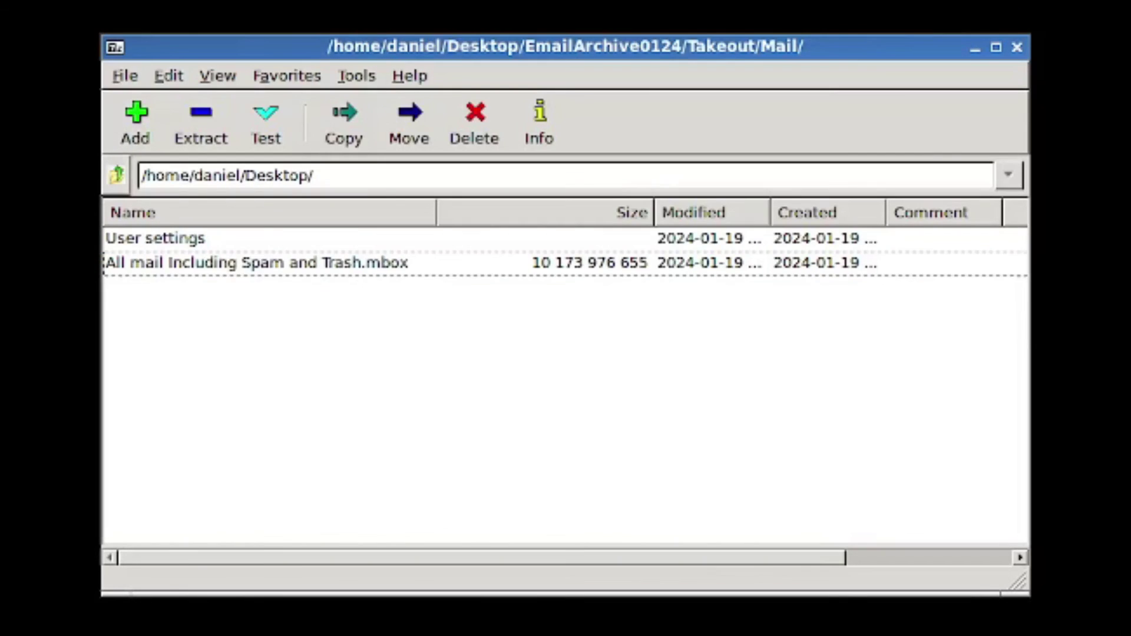
left_click(136, 124)
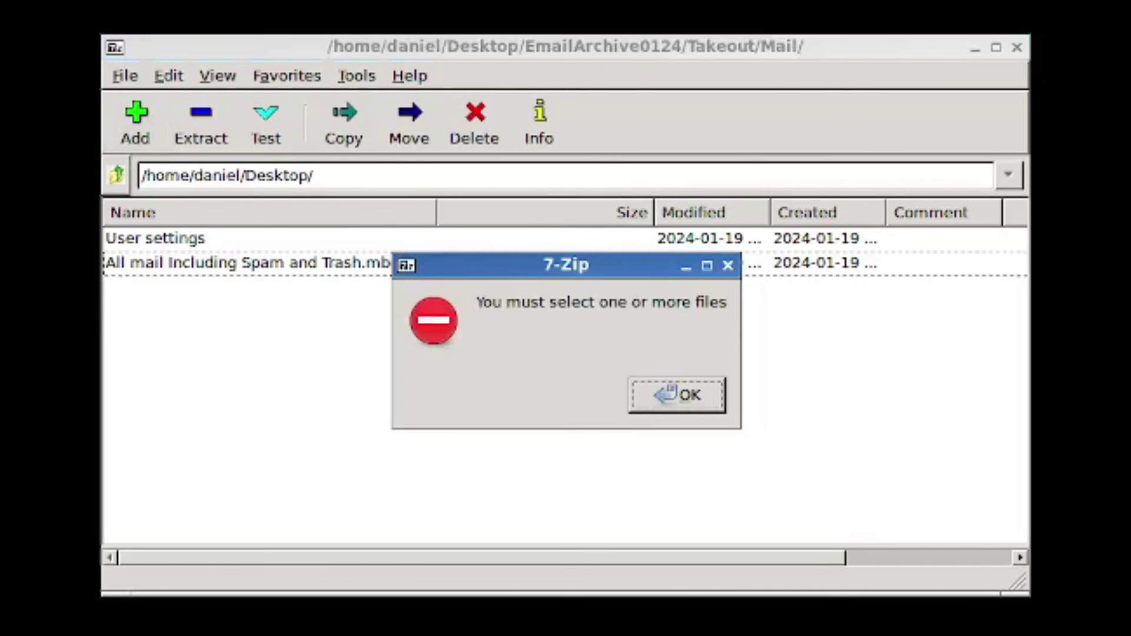
left_click(677, 395)
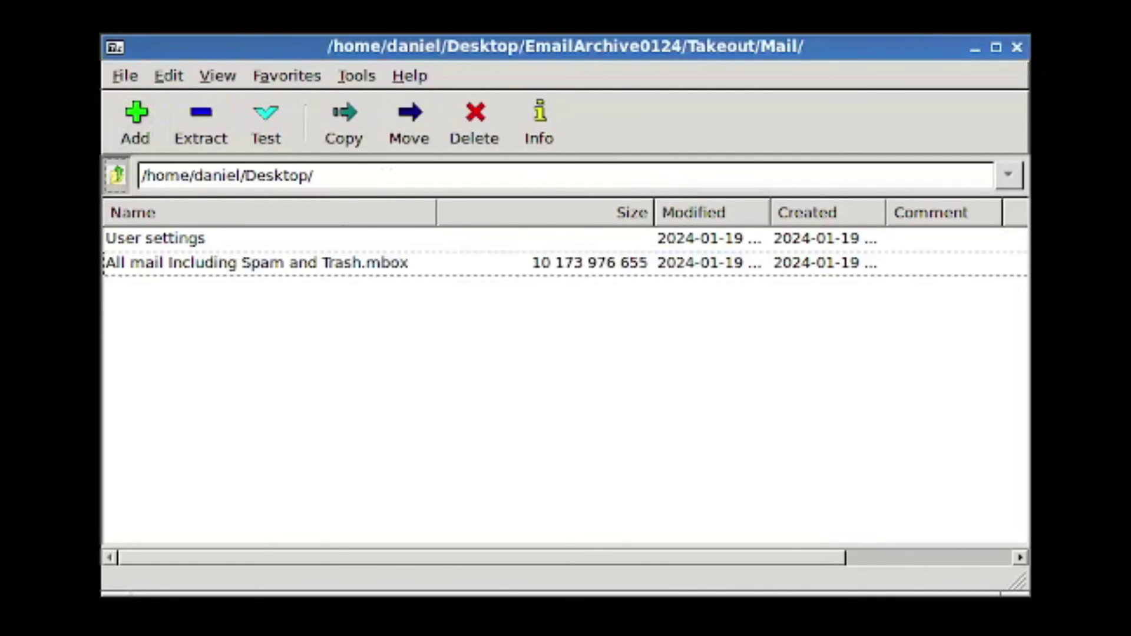
Go up one folder level from Mail to the Takeout folder
left_click(117, 175)
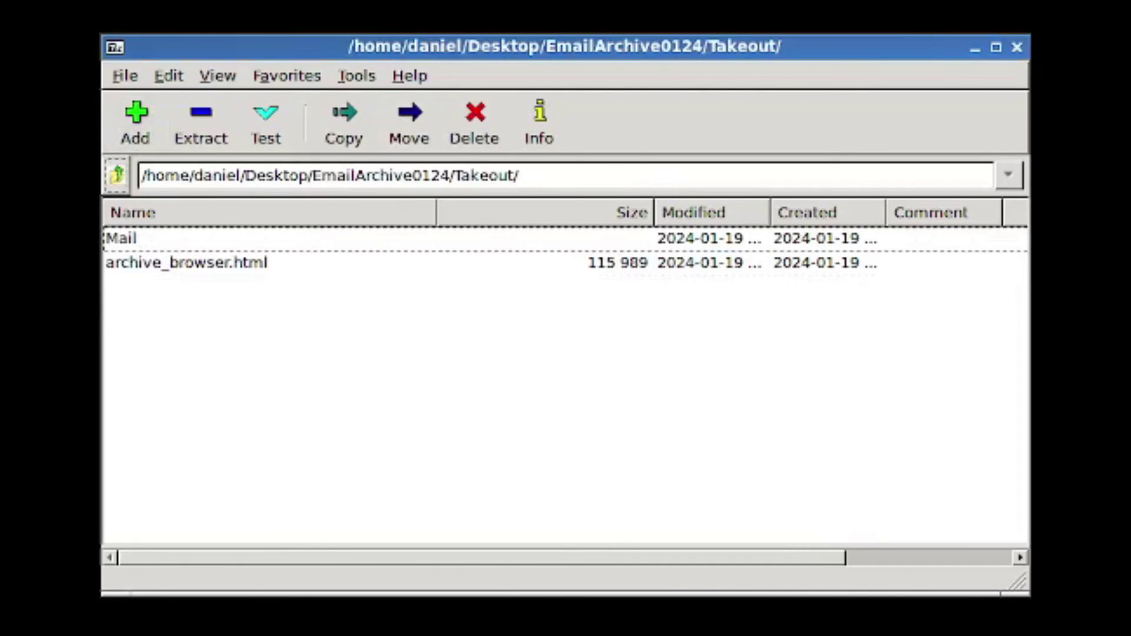